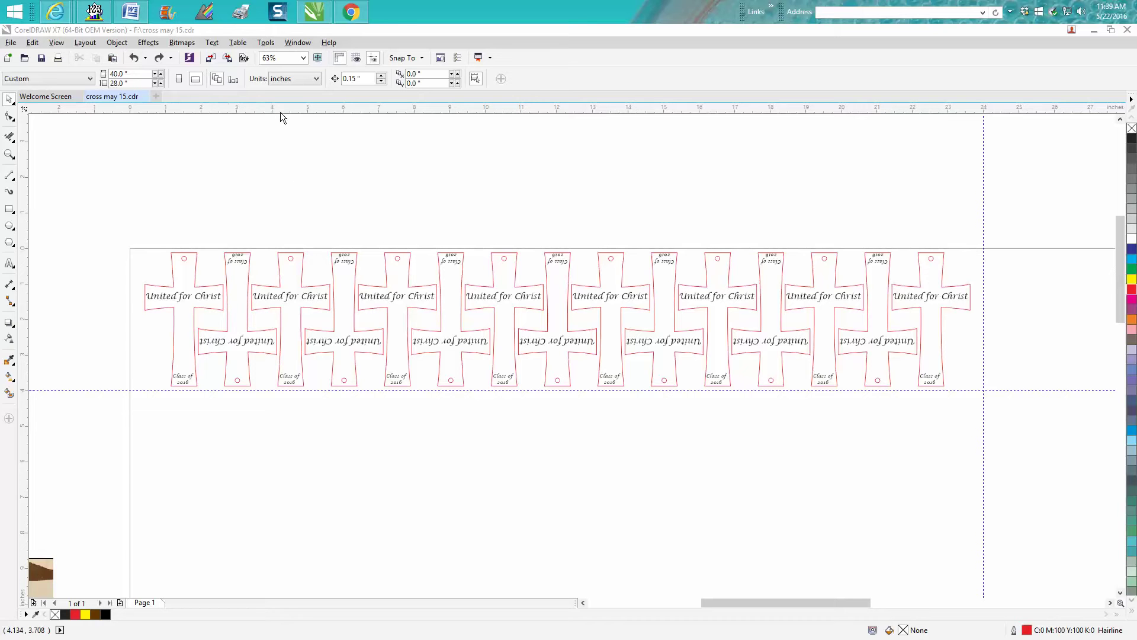
Add guidelines along the top and bottom of the crosses, then remove the top guide
left_click_drag(281, 112, 293, 255)
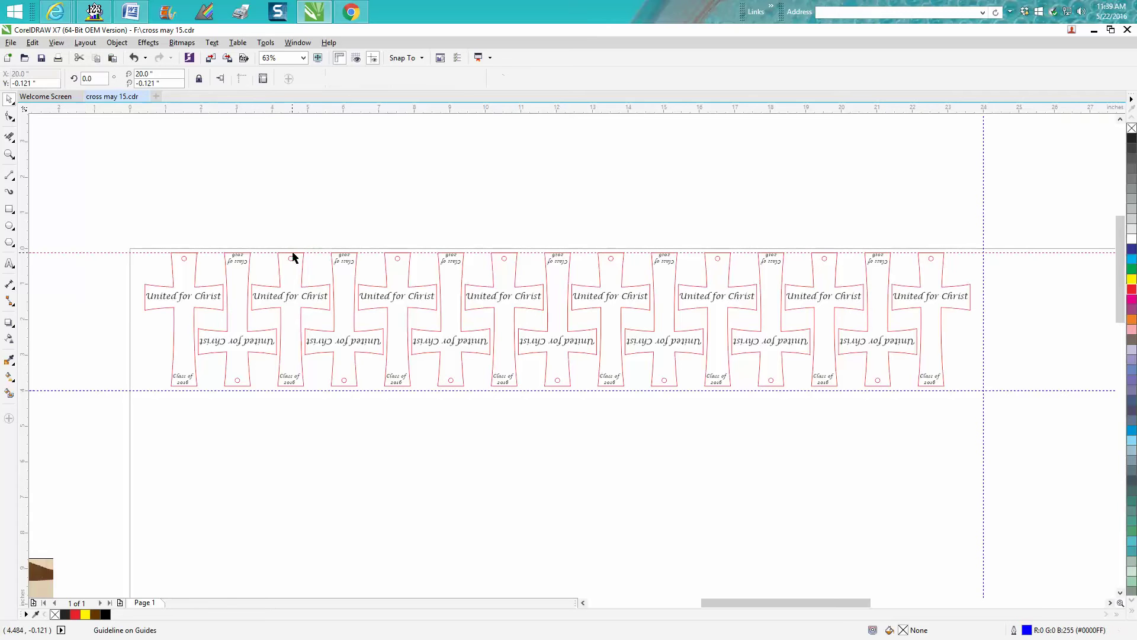
left_click_drag(358, 112, 371, 386)
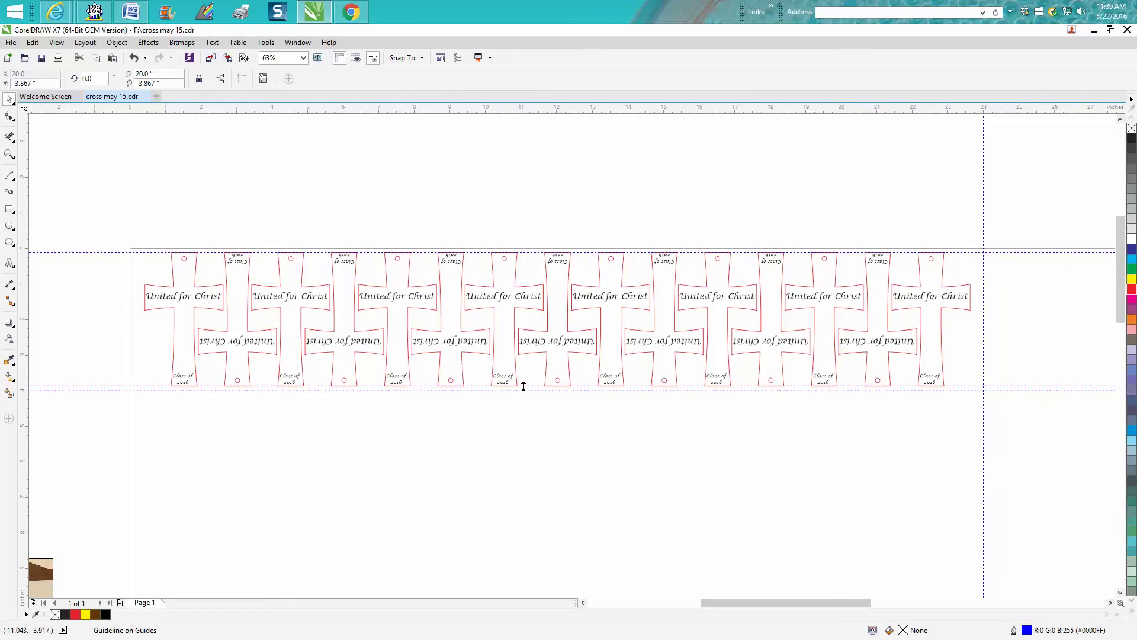
left_click(377, 256)
left_click_drag(378, 251, 432, 386)
left_click(435, 394)
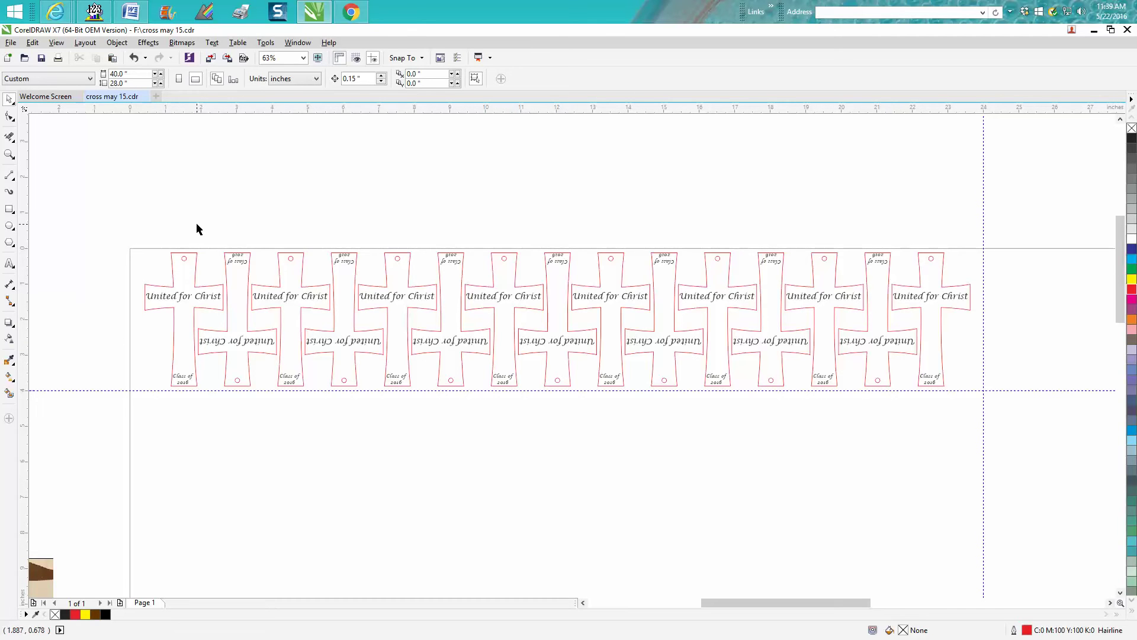
Delete every cross except the leftmost, then make a 180°-rotated copy of it
left_click_drag(191, 231, 996, 420)
key("Delete")
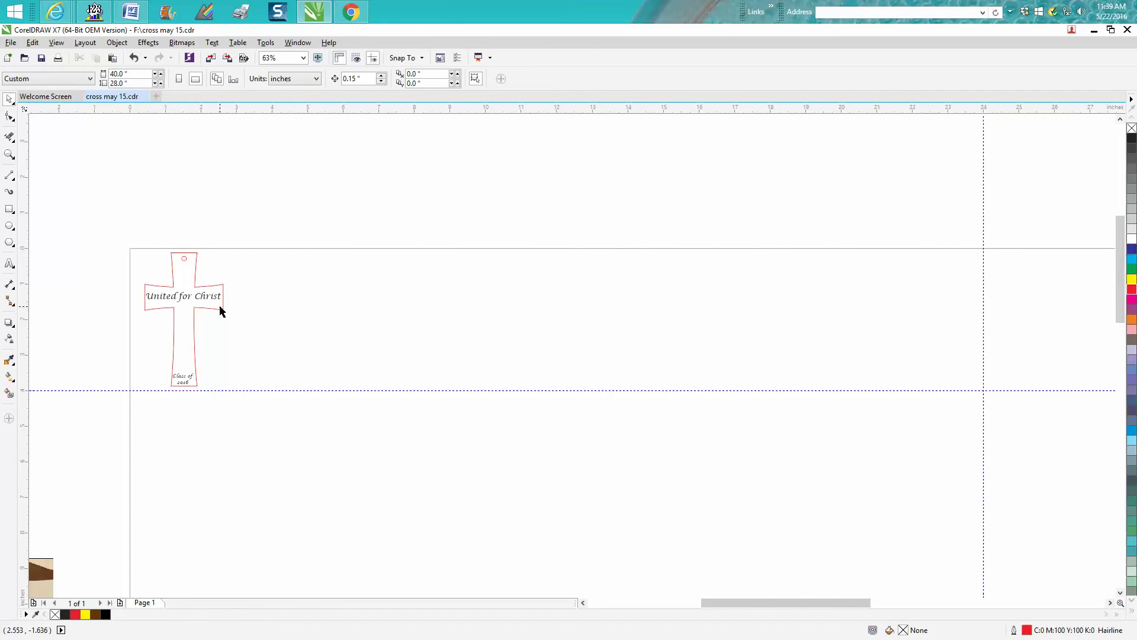
left_click(221, 311)
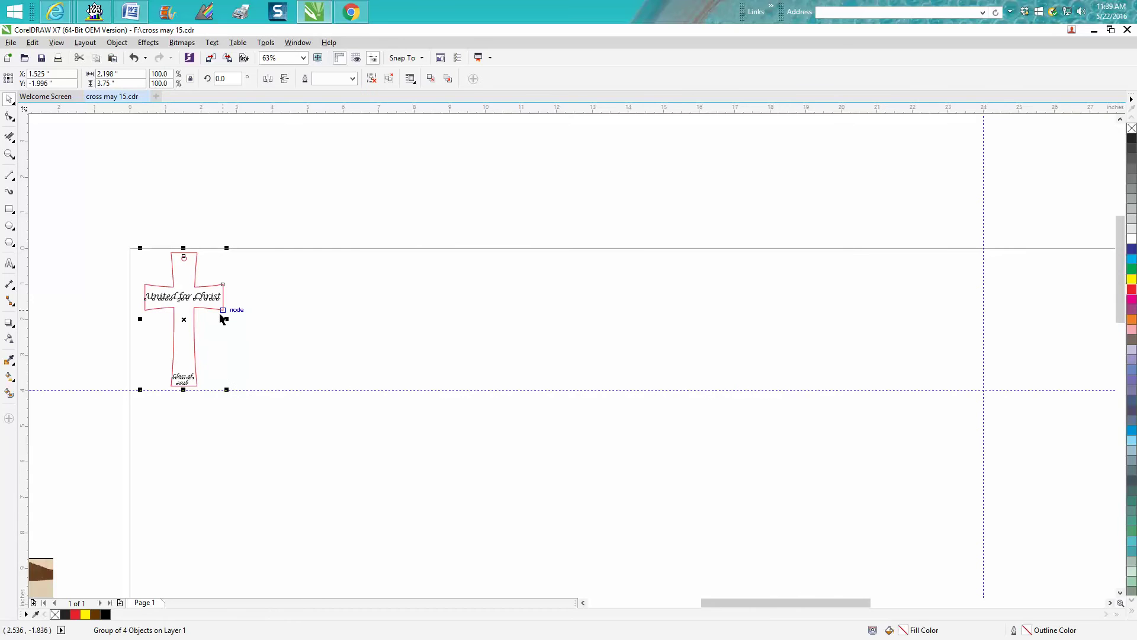
left_click(227, 79)
type("180")
key("Return")
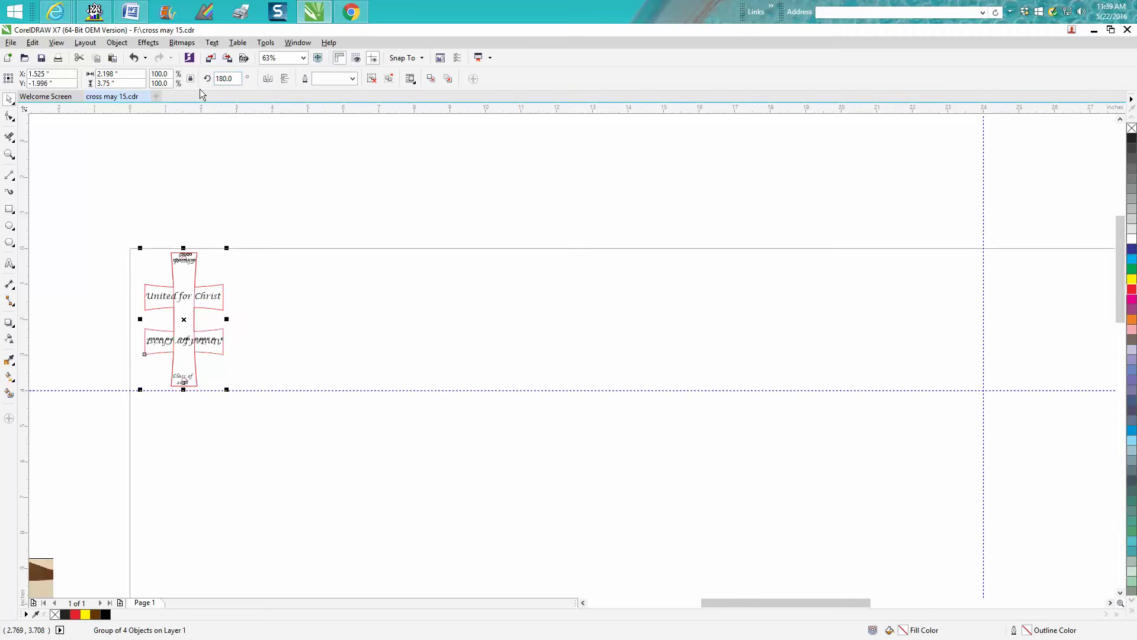
Nudge the rotated copy right so it nests upside-down against the original cross
left_click(266, 168)
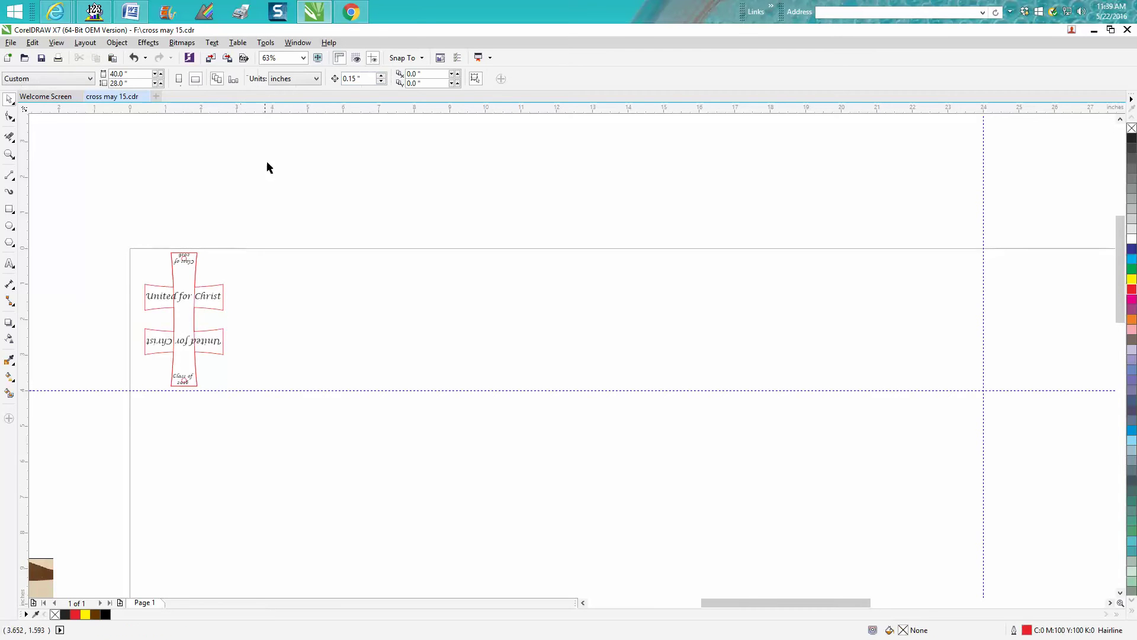
left_click(210, 333)
key("Right")
key("Right")
key("Right")
key("Right")
key("Right")
key("Right")
key("Right")
key("Right")
key("Right")
key("Right")
key("Right")
key("Right")
key("Right")
key("Right")
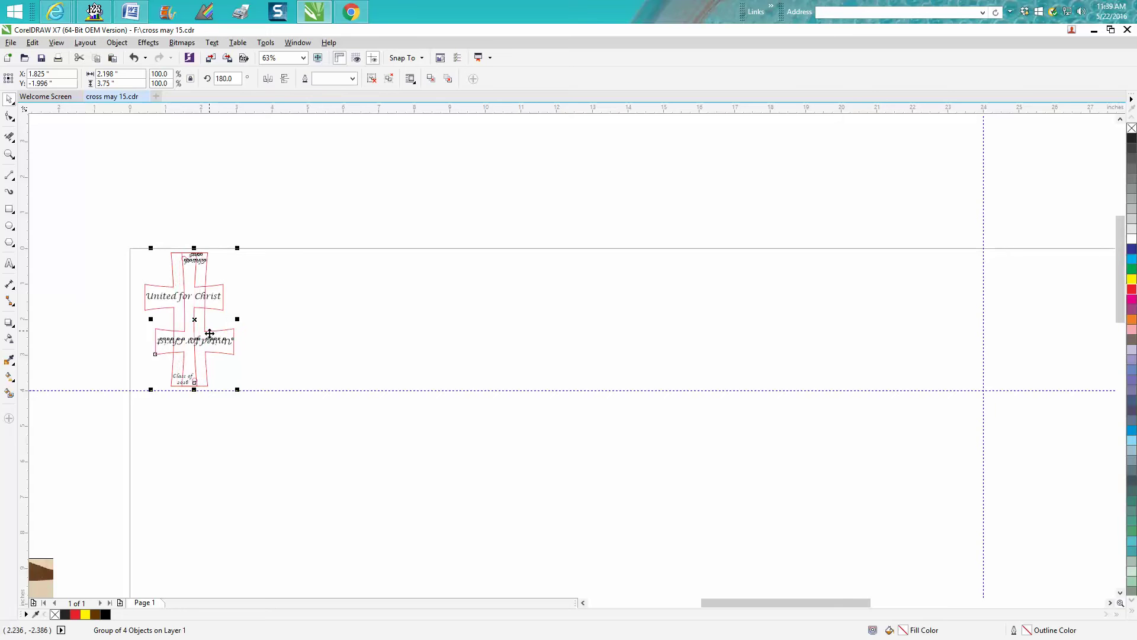
key("Right")
key("Right")
key("Right")
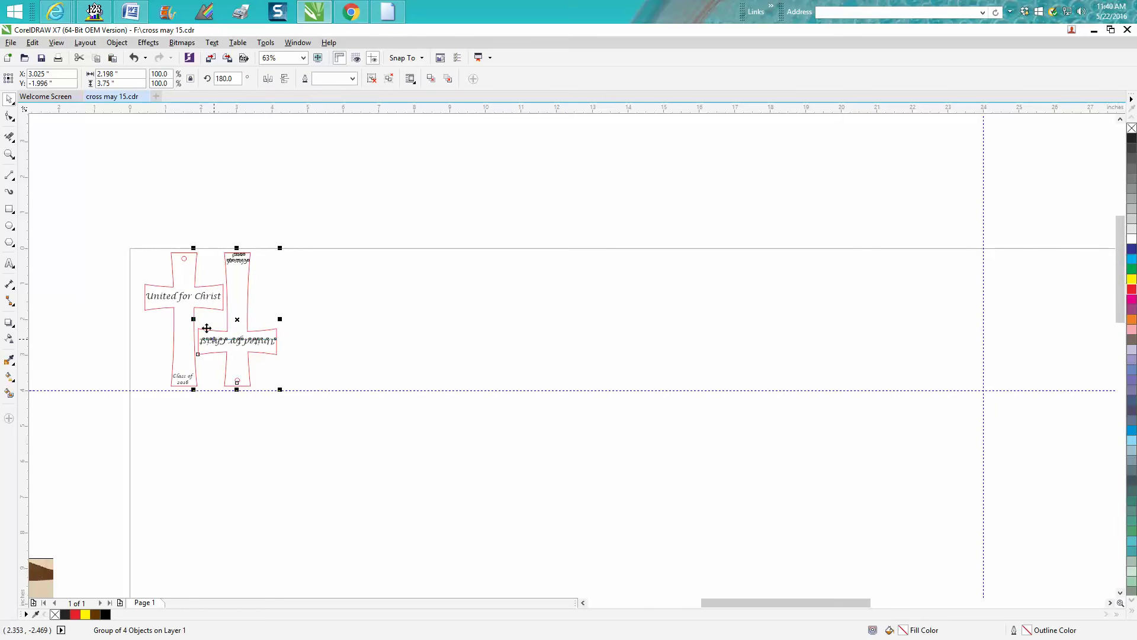
Duplicate the cross pair with Ctrl+D and nudge the copy into place beside it
left_click_drag(127, 239, 332, 417)
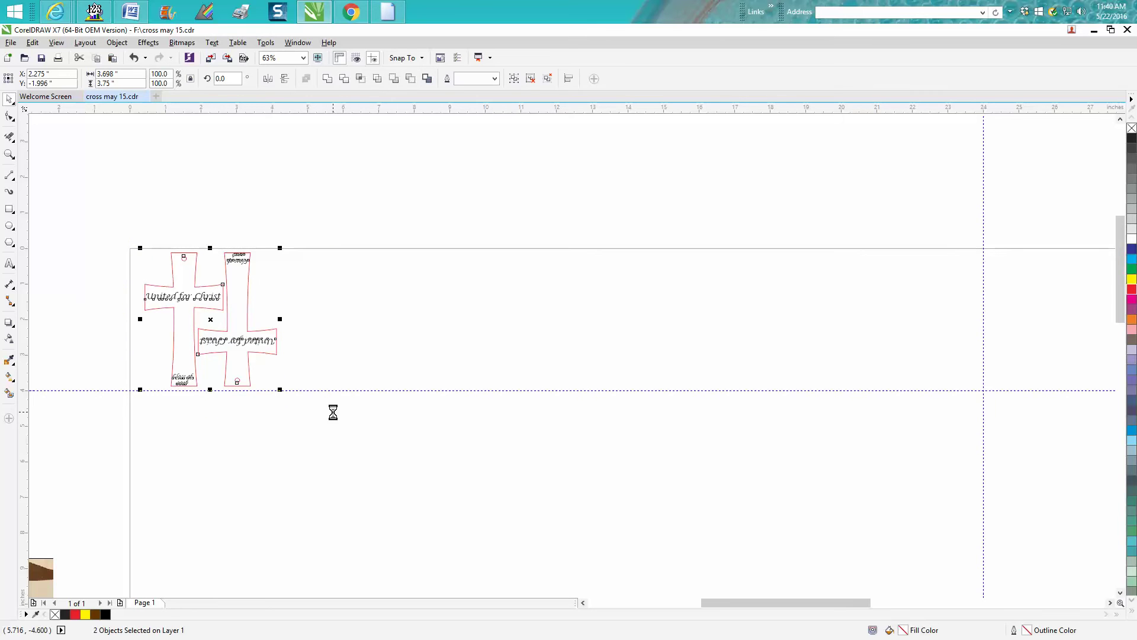
key("ctrl+d")
key("Right")
key("Right")
key("Right")
key("Right")
key("Right")
key("Right")
key("Right")
key("Right")
key("Right")
key("Right")
key("Right")
key("Right")
key("Right")
key("Right")
key("Right")
key("Right")
key("Right")
key("Right")
key("Right")
key("Right")
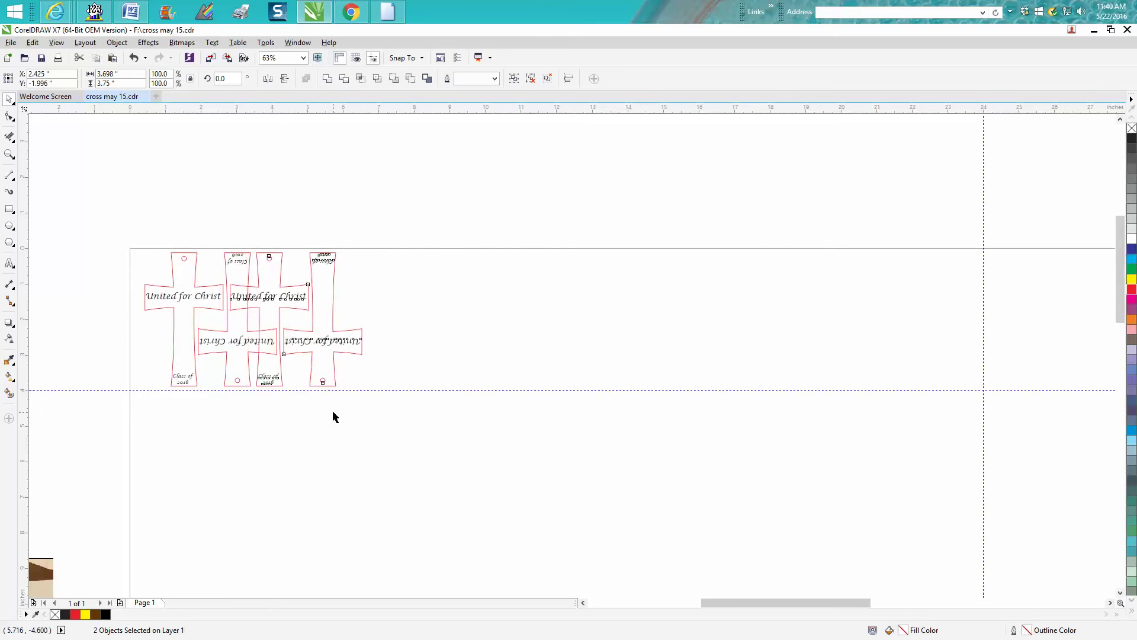
key("Left")
key("Left")
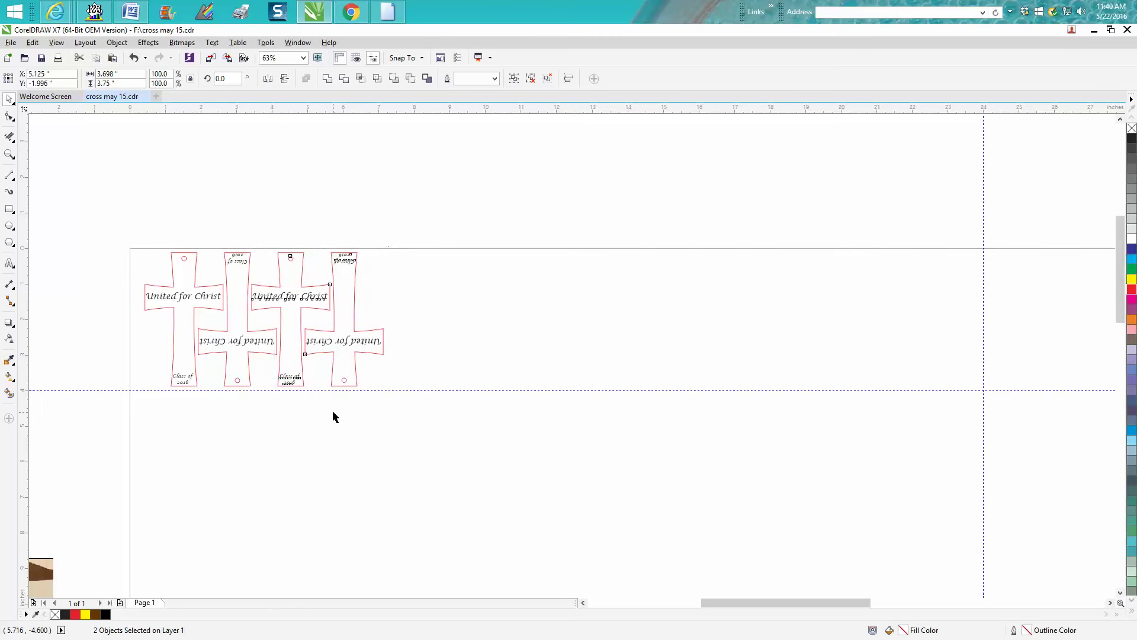
Repeat the pair across the sheet, then delete the surplus rotated cross at the right end
key("ctrl+d")
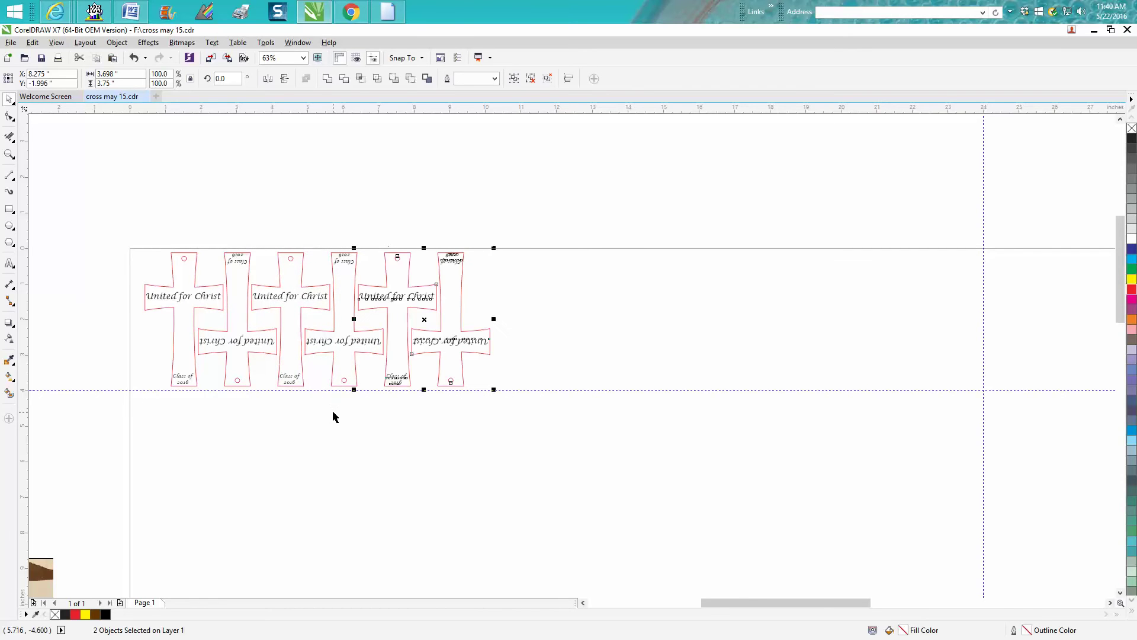
key("ctrl+d")
key("ctrl+d")
key("ctrl+d")
key("ctrl+d")
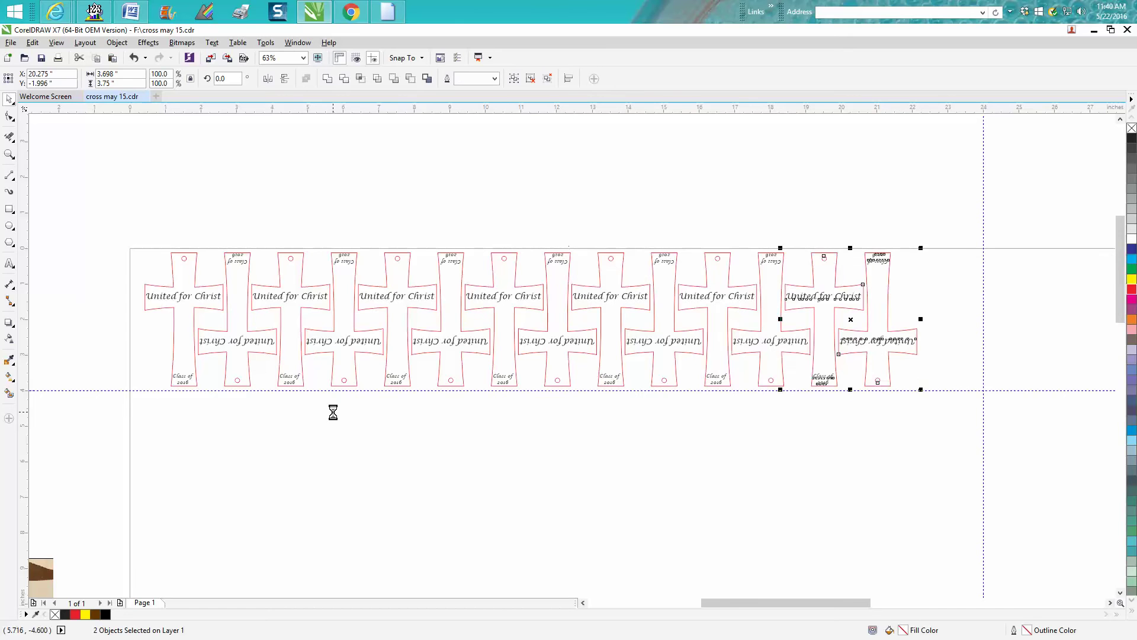
key("ctrl+d")
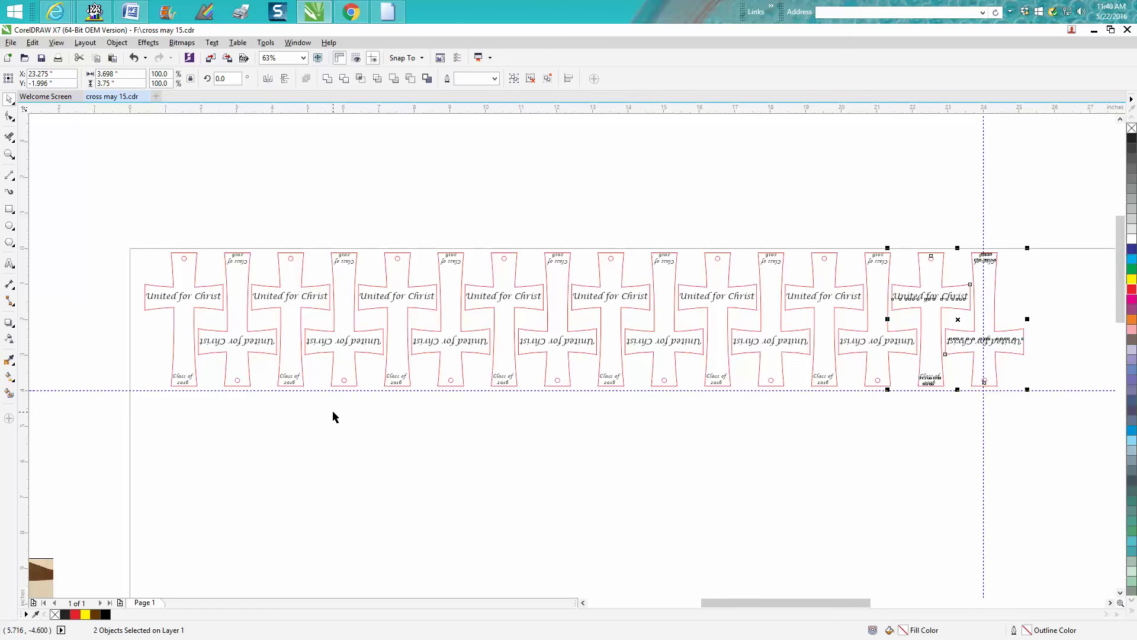
left_click(1020, 330)
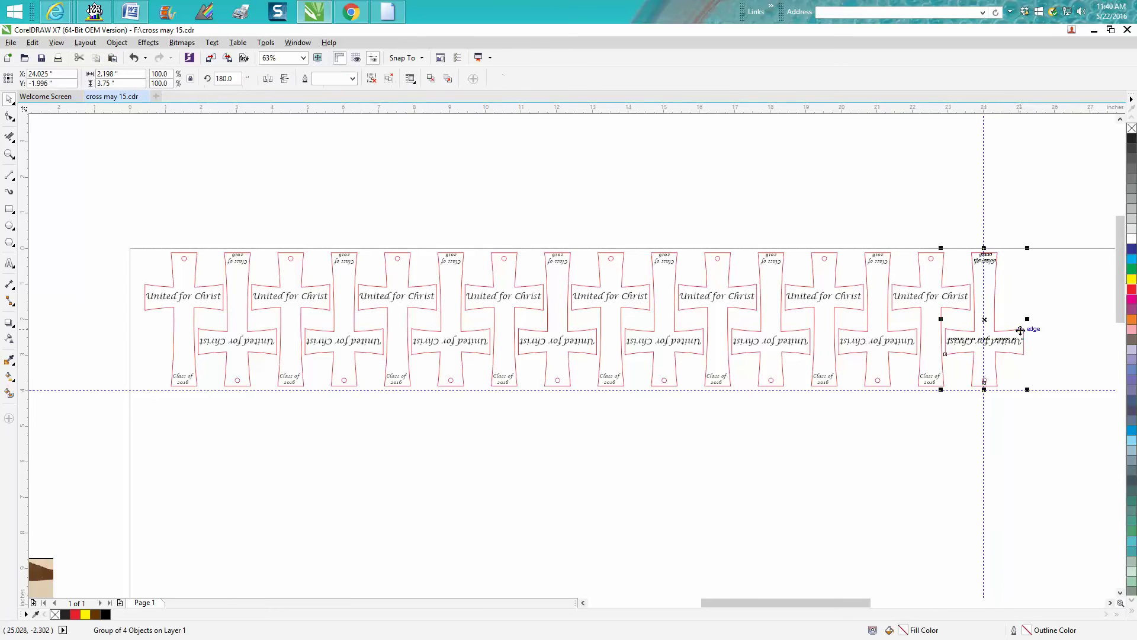
key("Delete")
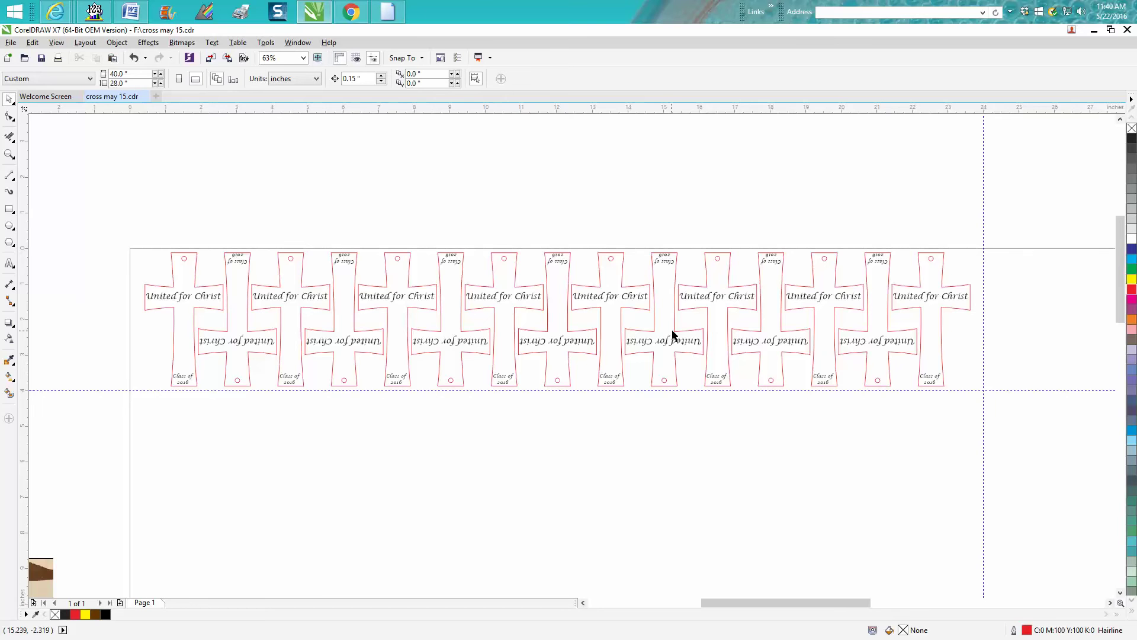
Move the upper and lower rows of crosses up to the sheet's top edge
scroll(675, 335, "down", 2)
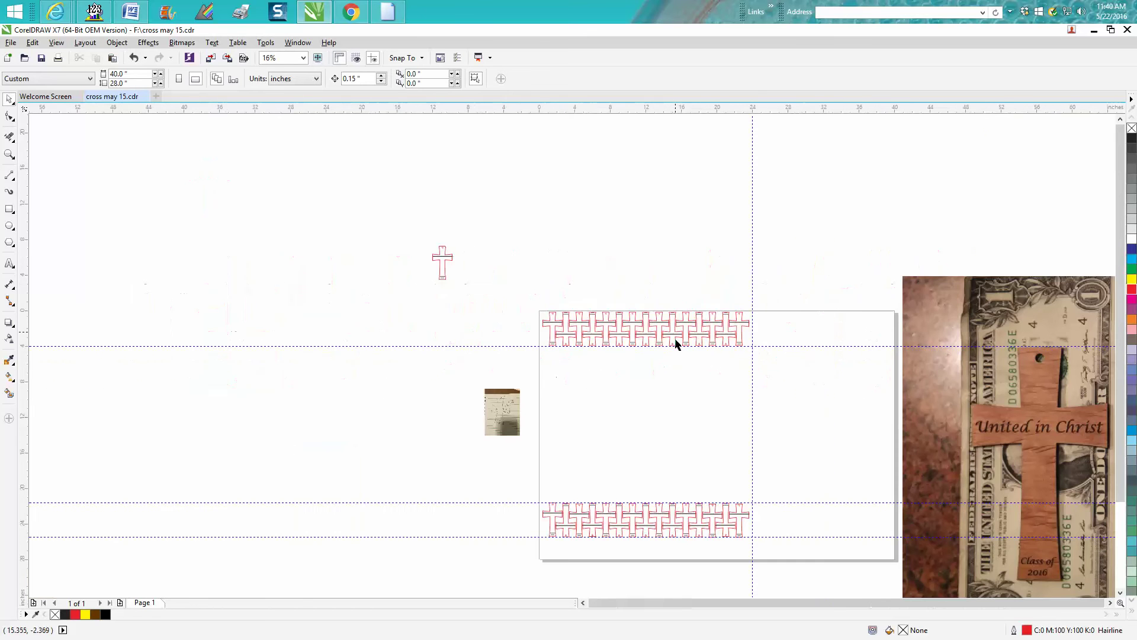
left_click_drag(535, 296, 758, 364)
left_click_drag(651, 329, 635, 237)
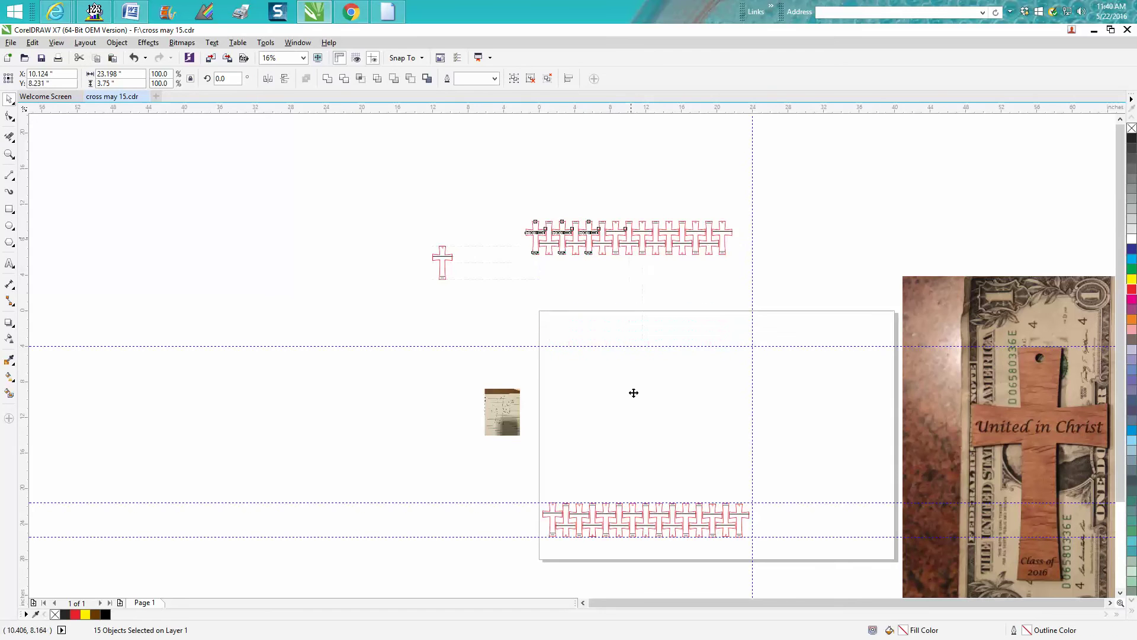
left_click_drag(539, 492, 762, 551)
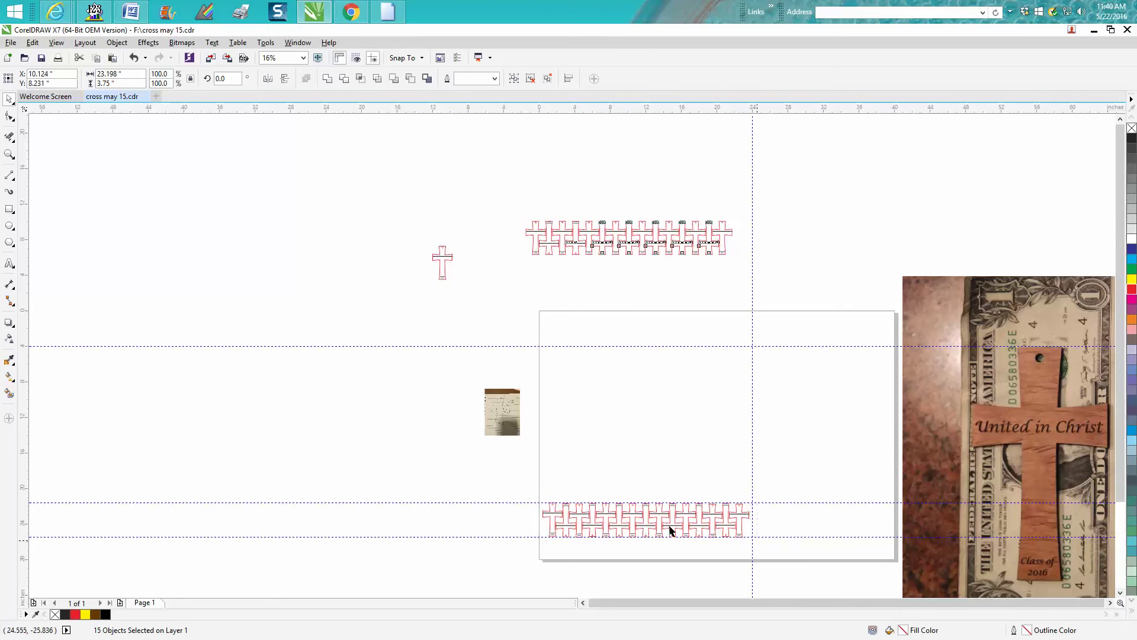
left_click_drag(664, 522, 662, 334)
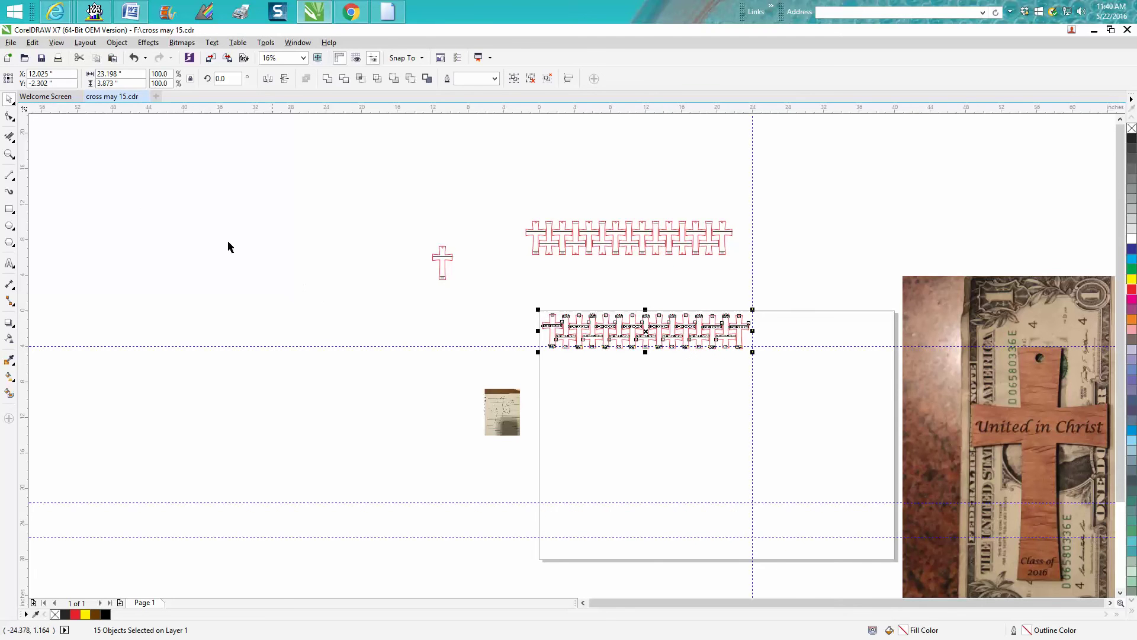
Nudge the 15 crosses into the sheet's top-left corner, then deselect them
left_click(10, 154)
left_click_drag(521, 285, 836, 410)
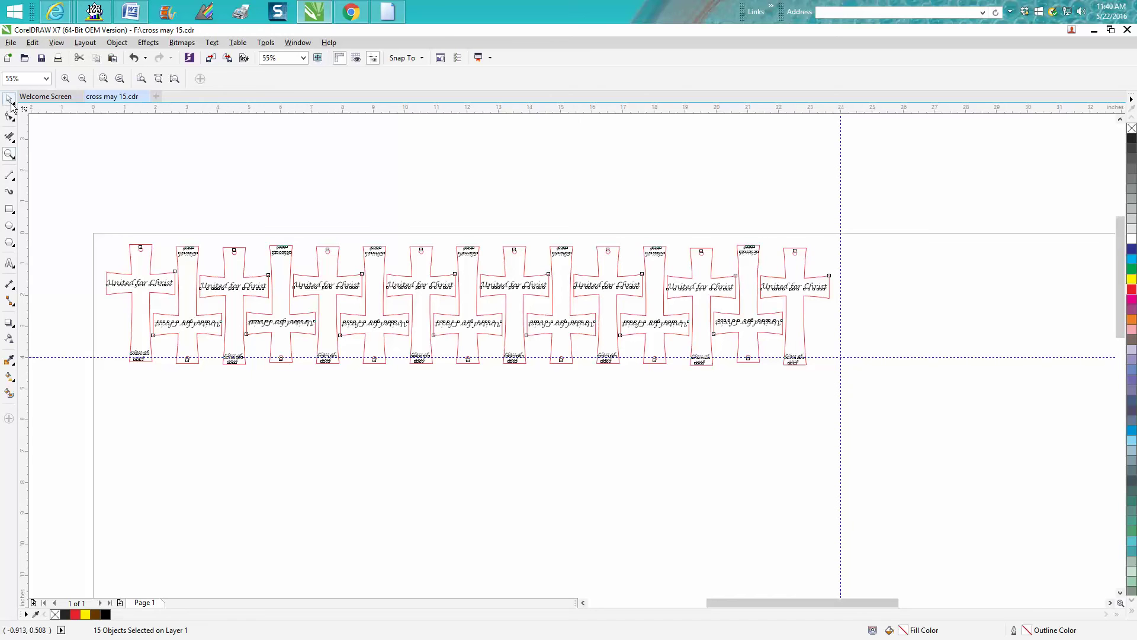
left_click(9, 99)
key("Left")
key("Left")
key("Left")
key("Up")
key("Up")
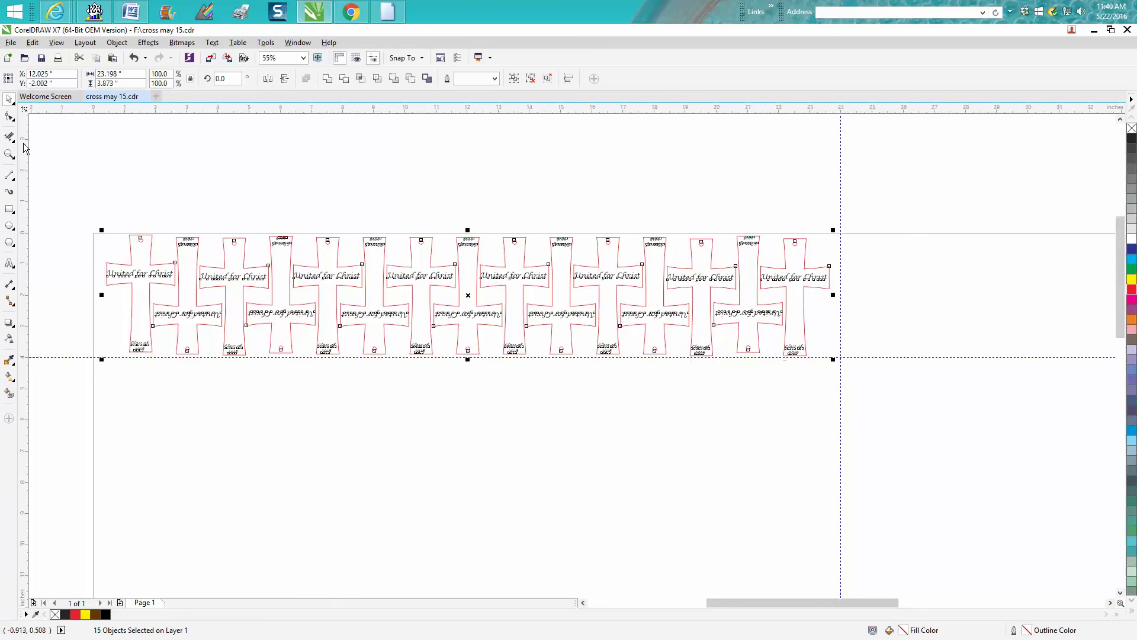
key("Right")
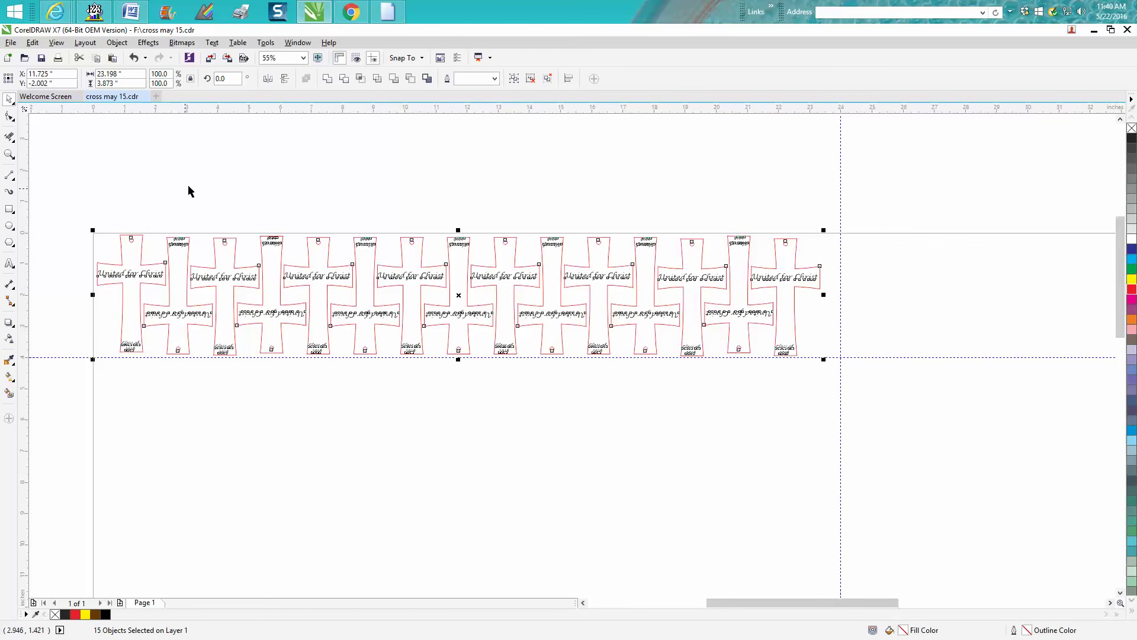
key("Escape")
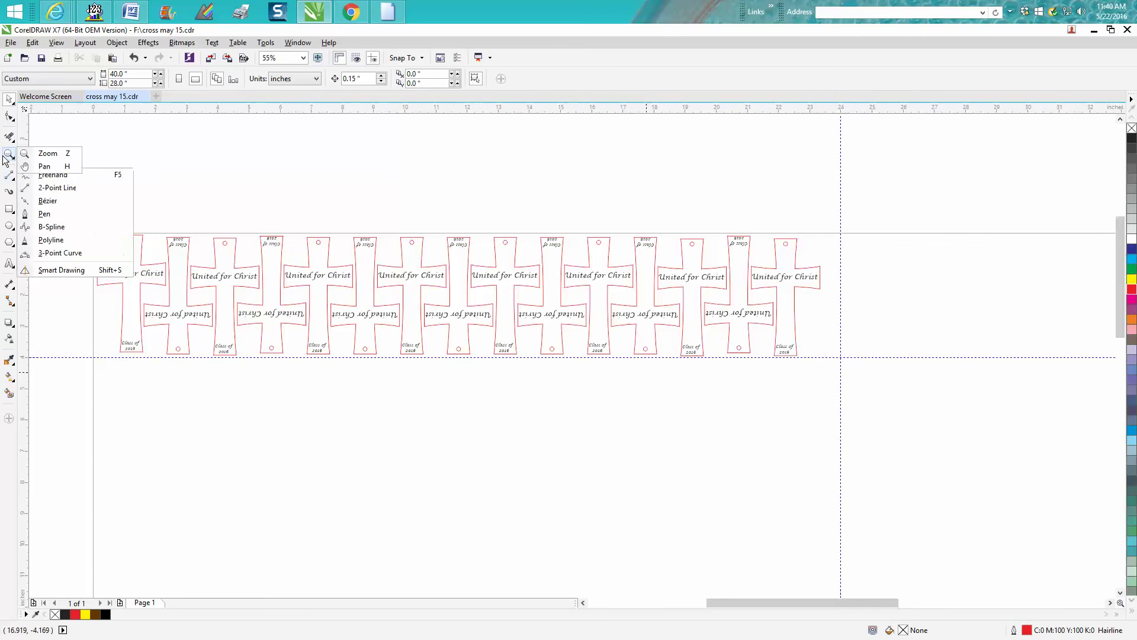
Place a horizontal guideline along the bottom edge of the crosses
left_click_drag(644, 330, 803, 382)
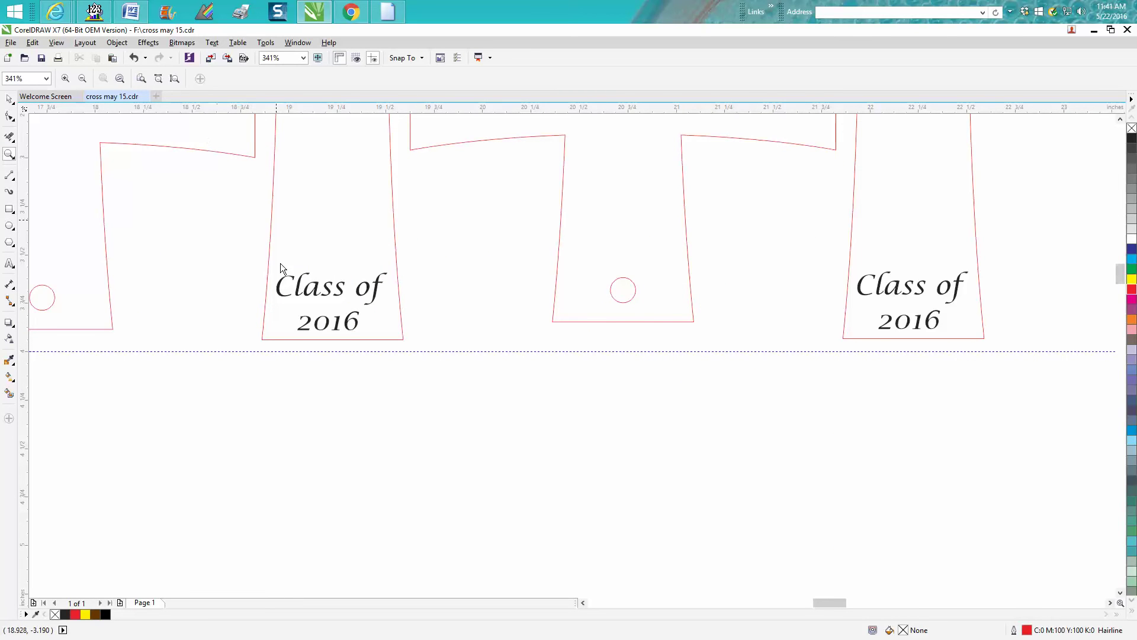
left_click_drag(280, 262, 294, 339)
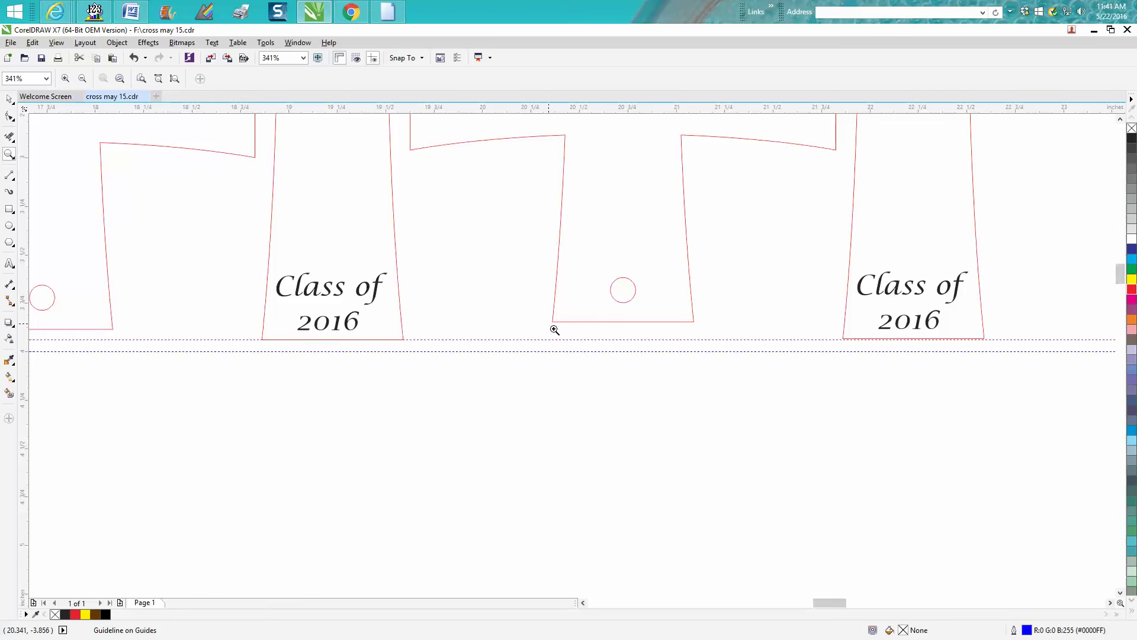
scroll(602, 323, "down", 5)
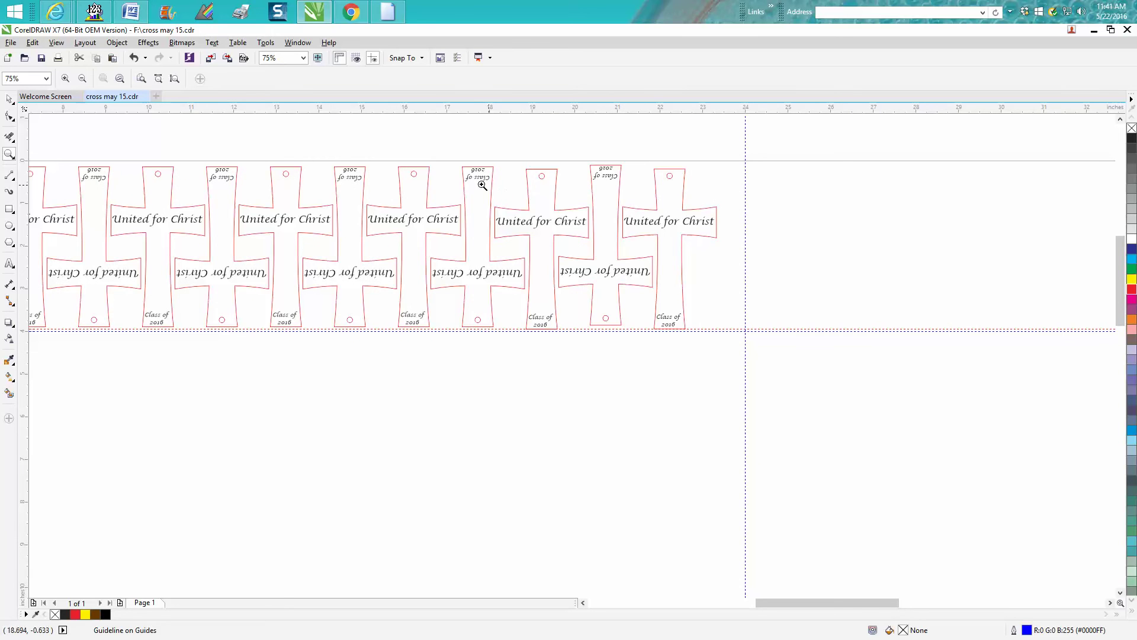
Zoom out to review the whole layout, then zoom in on the first crosses
right_click(221, 308)
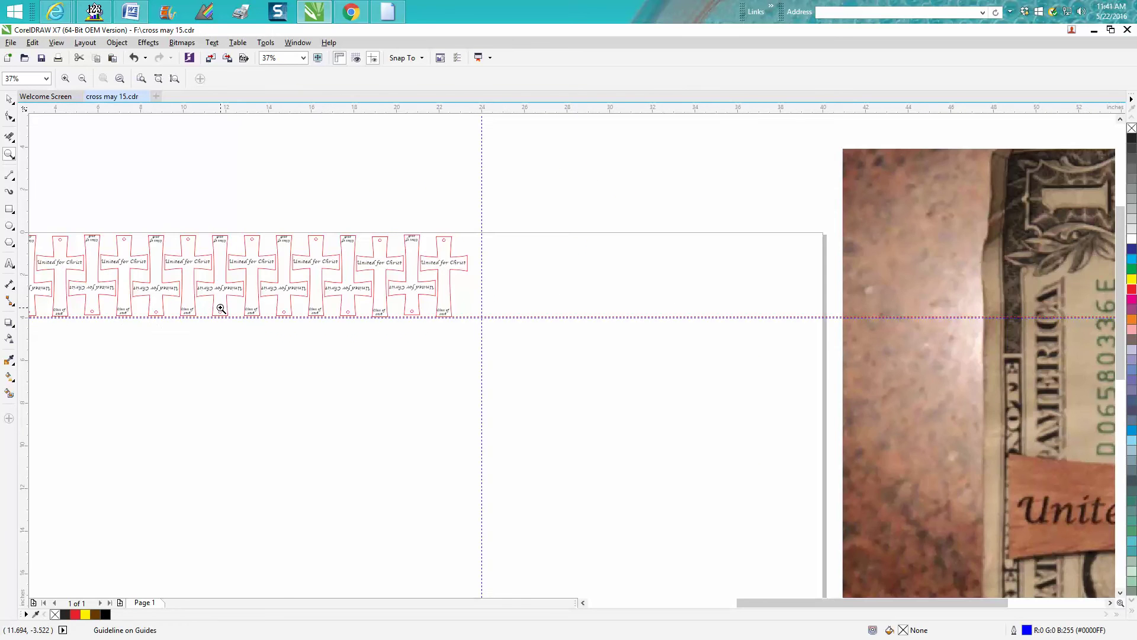
right_click(51, 308)
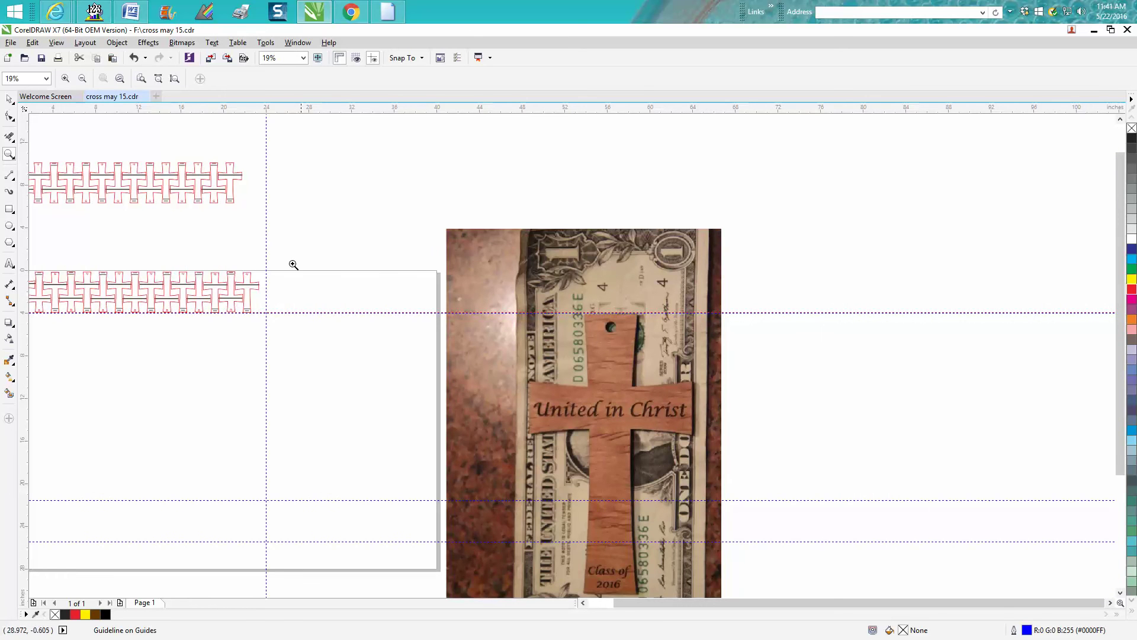
left_click_drag(288, 255, 155, 346)
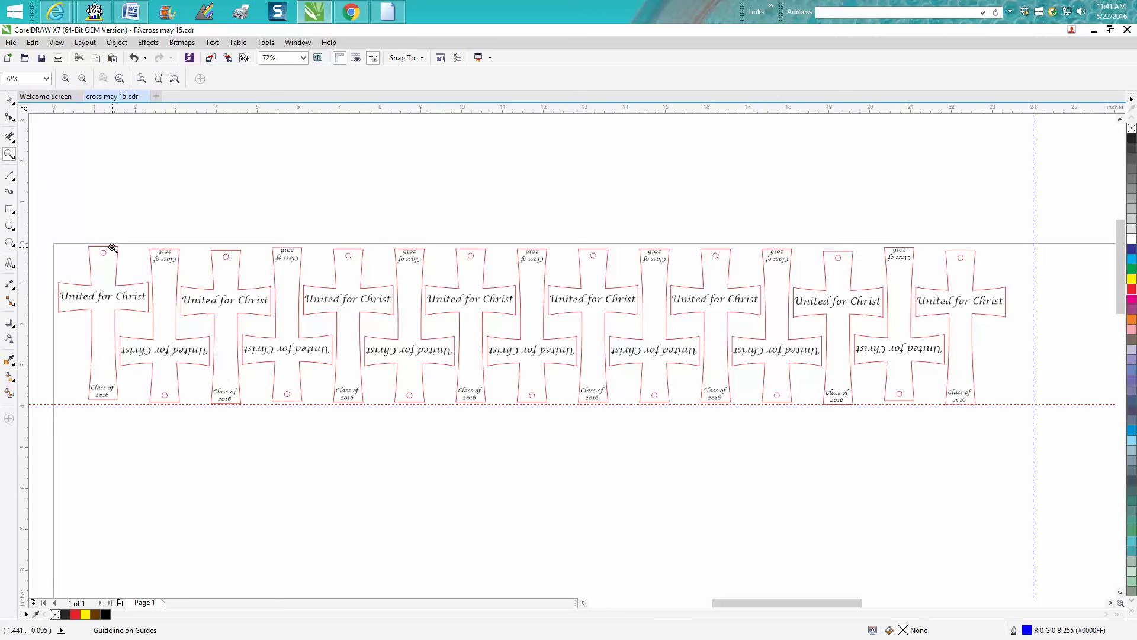
left_click_drag(81, 232, 196, 260)
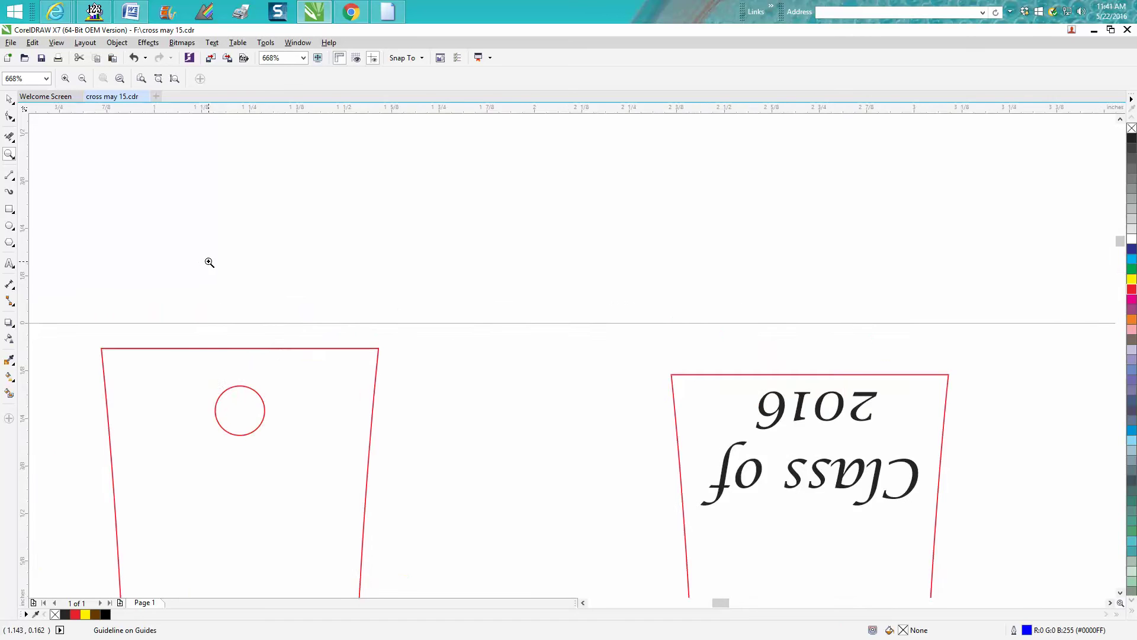
scroll(209, 262, "down", 10)
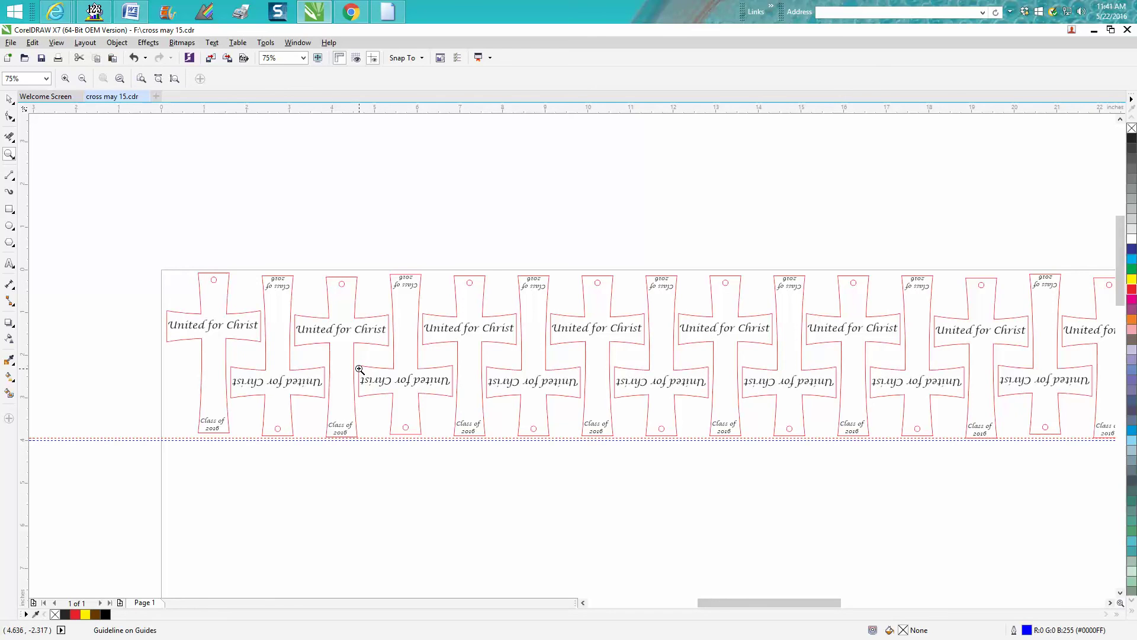
scroll(359, 369, "down", 2)
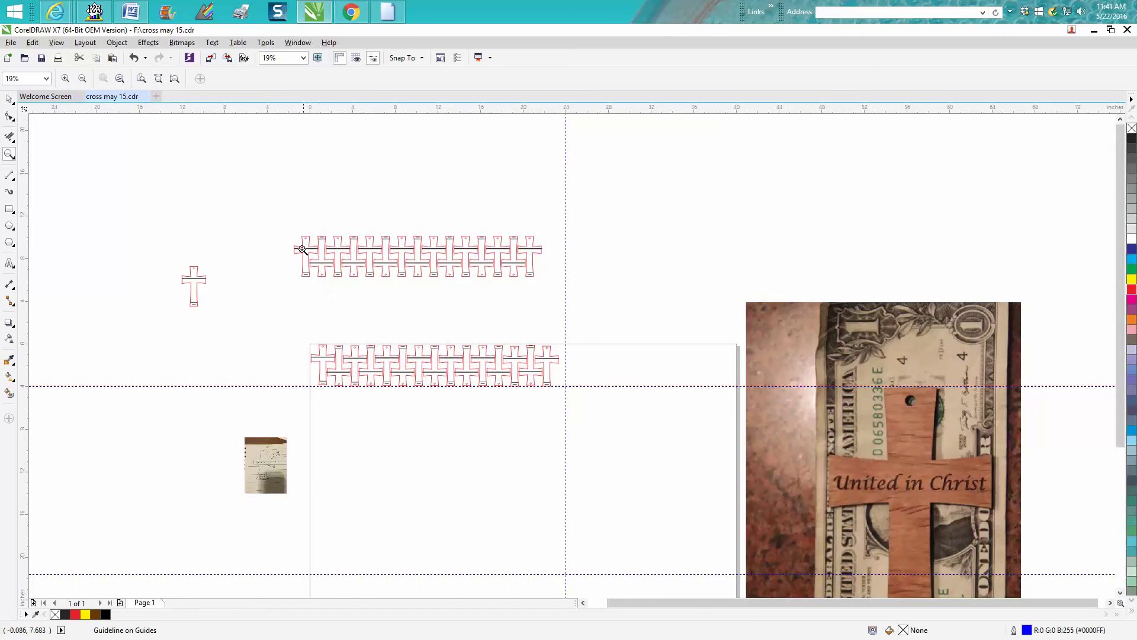
left_click_drag(291, 223, 546, 308)
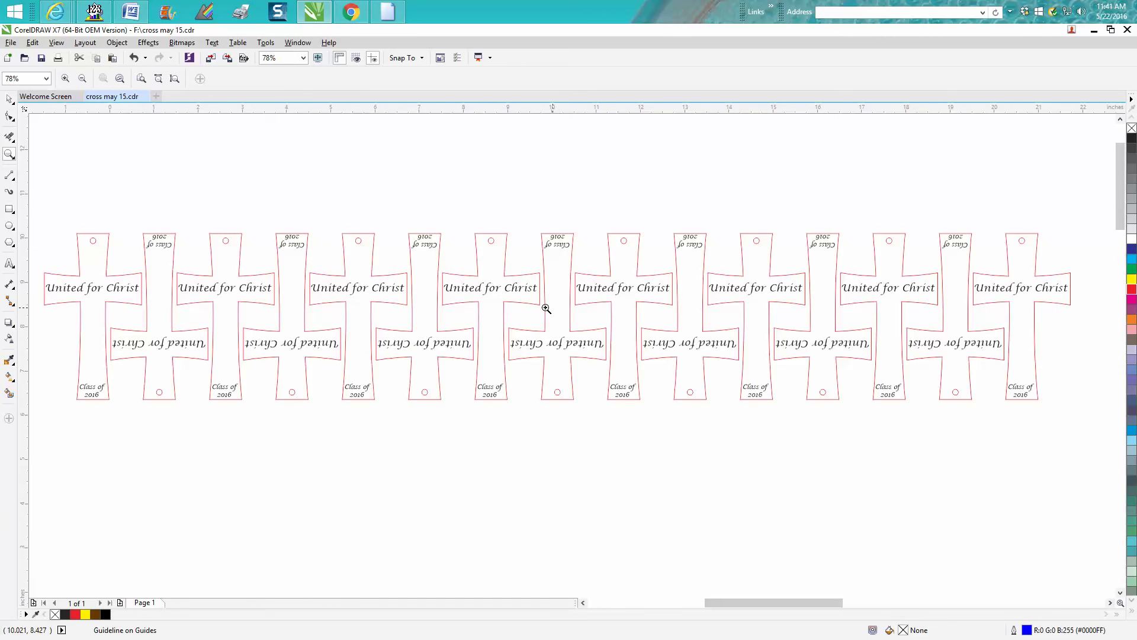
scroll(546, 308, "down", 2)
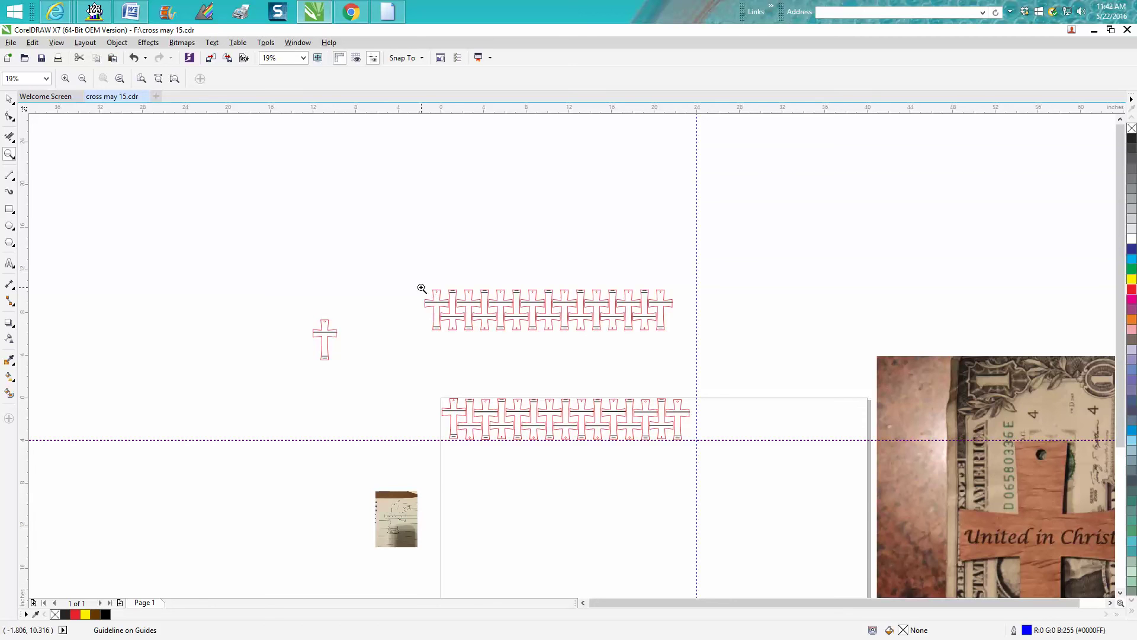
left_click_drag(421, 282, 687, 348)
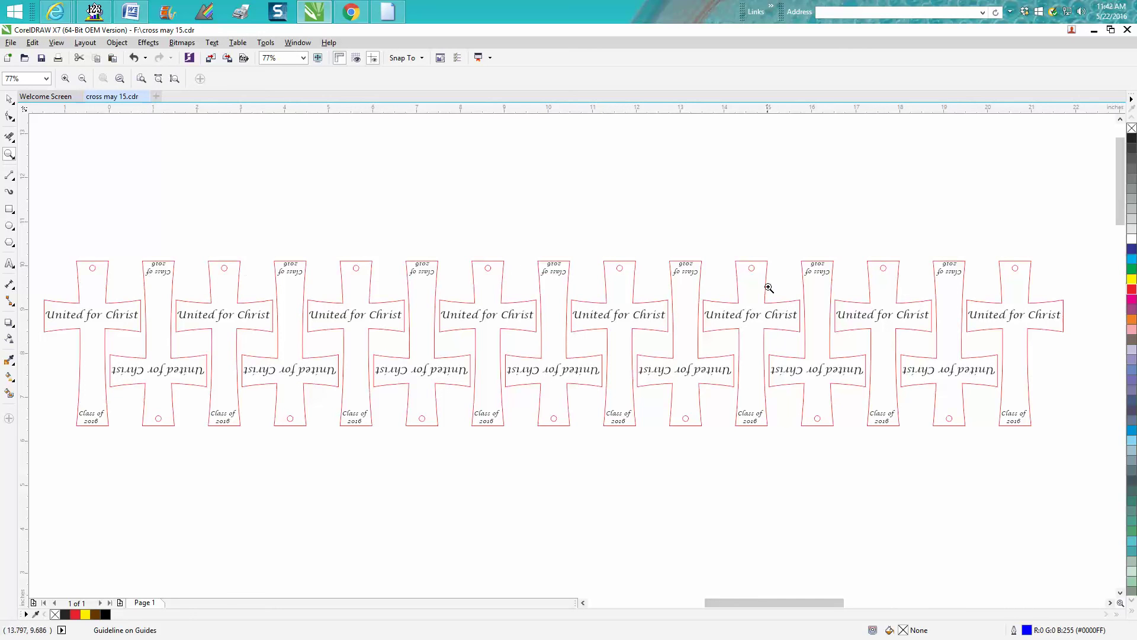
right_click(956, 277)
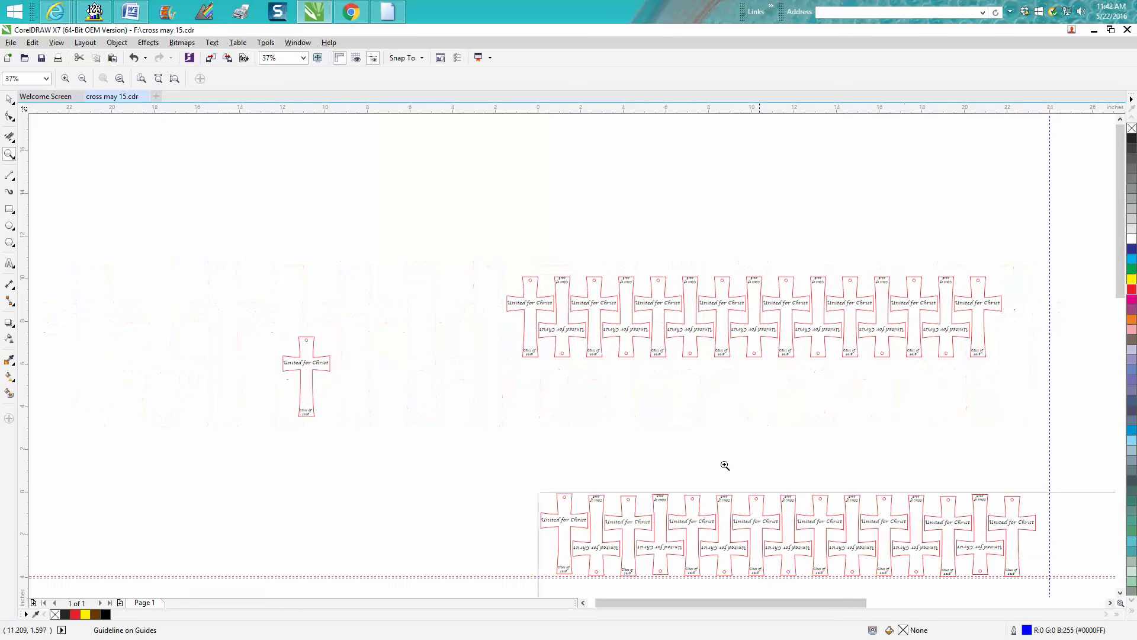
left_click_drag(880, 479, 1042, 579)
right_click(935, 544)
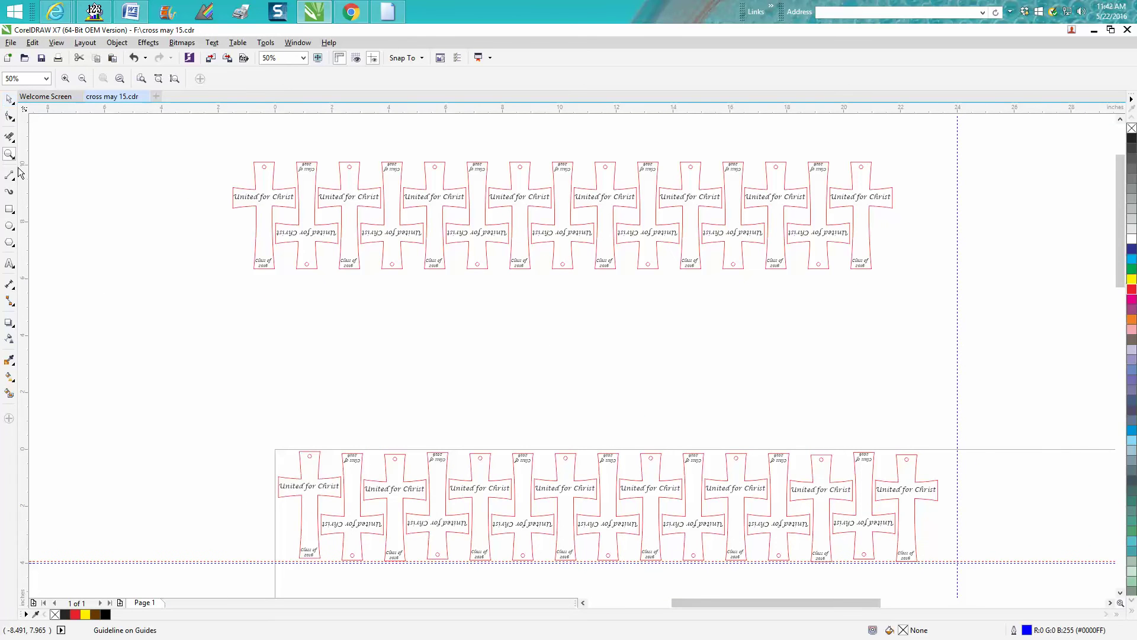
left_click_drag(537, 421, 972, 581)
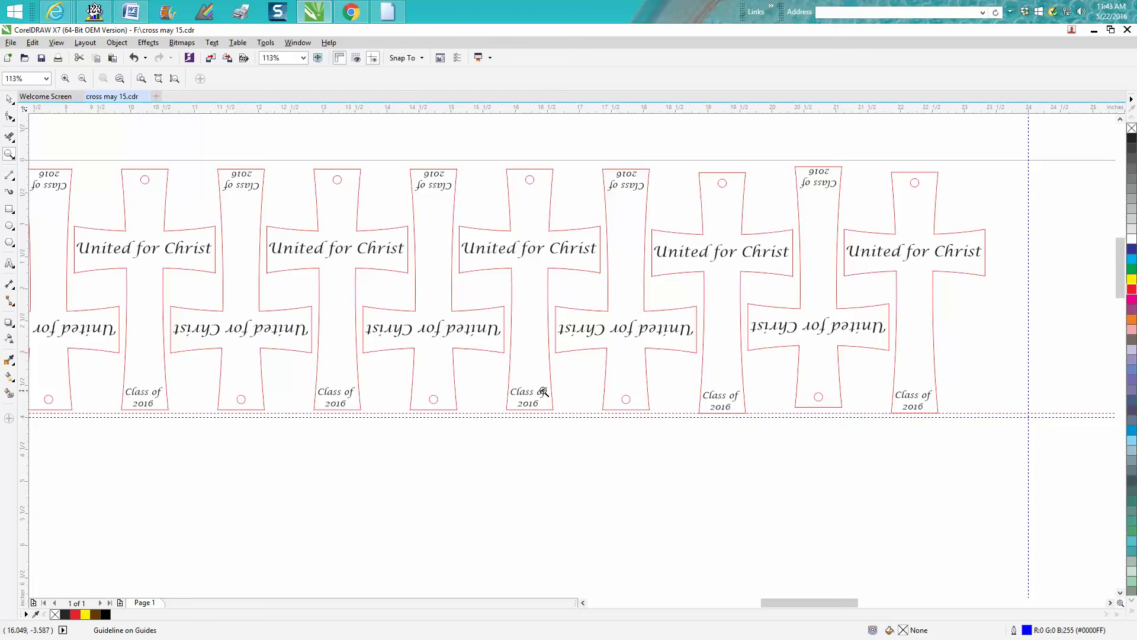
scroll(549, 391, "down", 2)
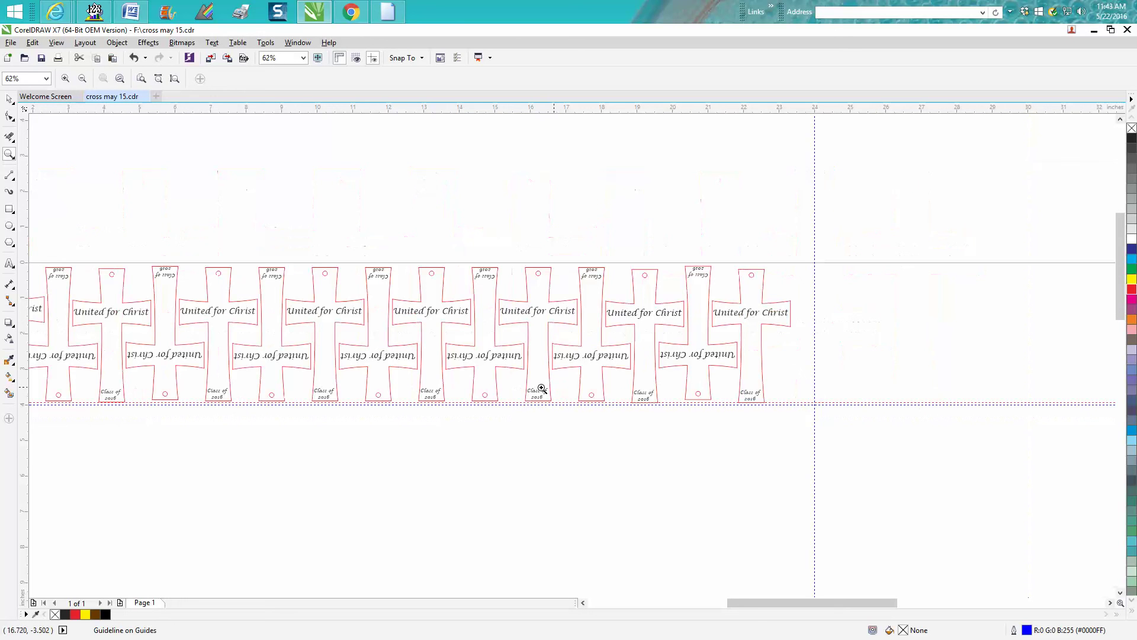
right_click(430, 383)
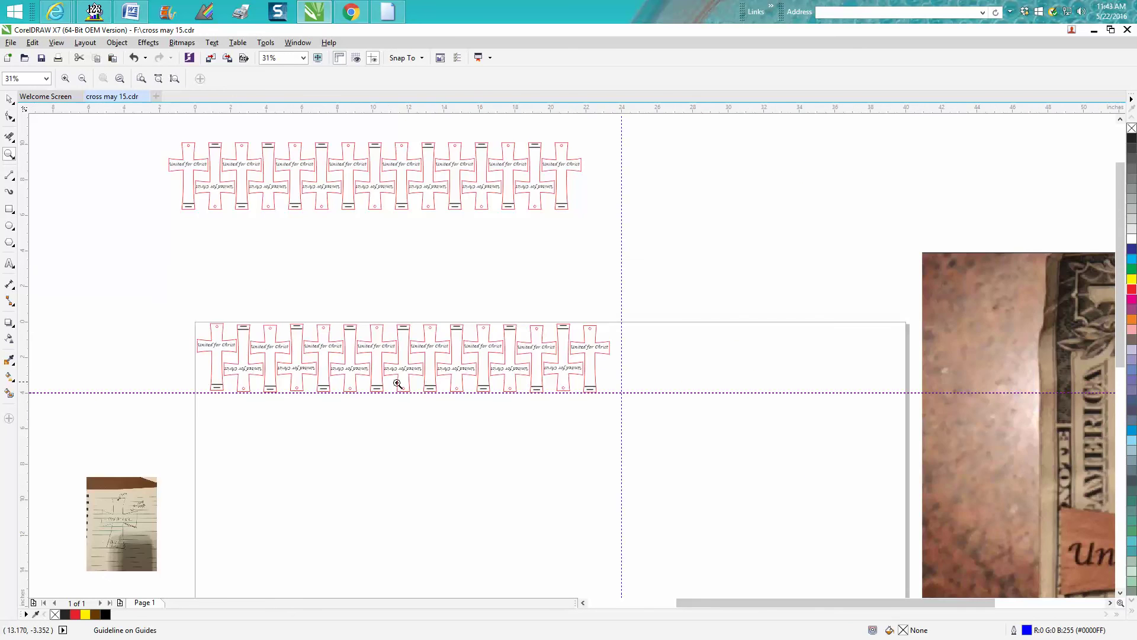
left_click_drag(182, 325, 618, 411)
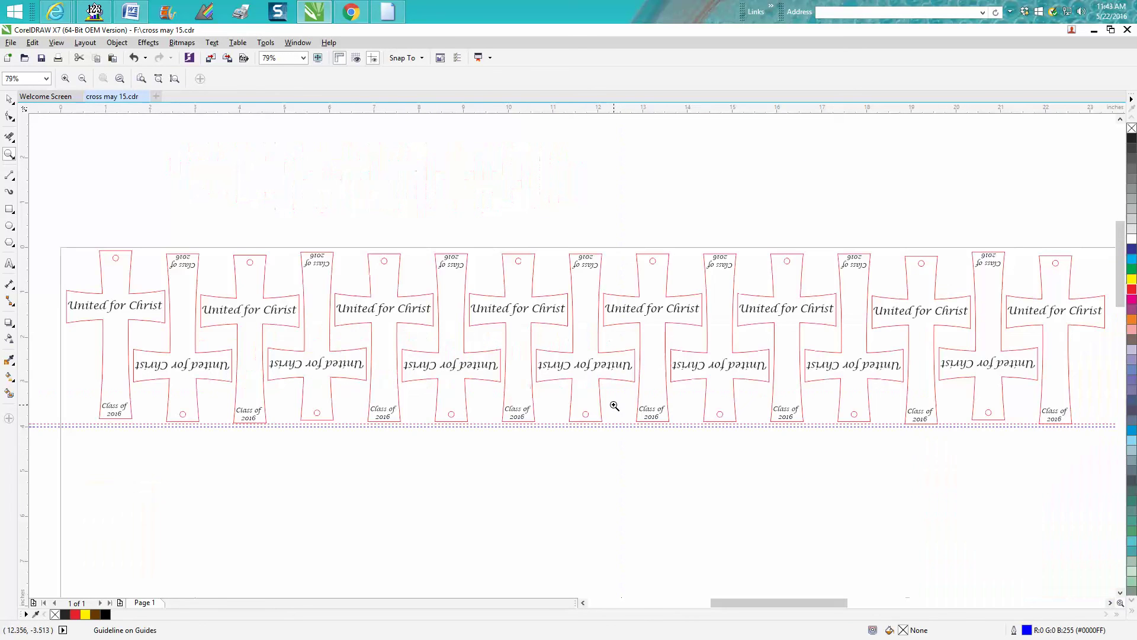
right_click(615, 405)
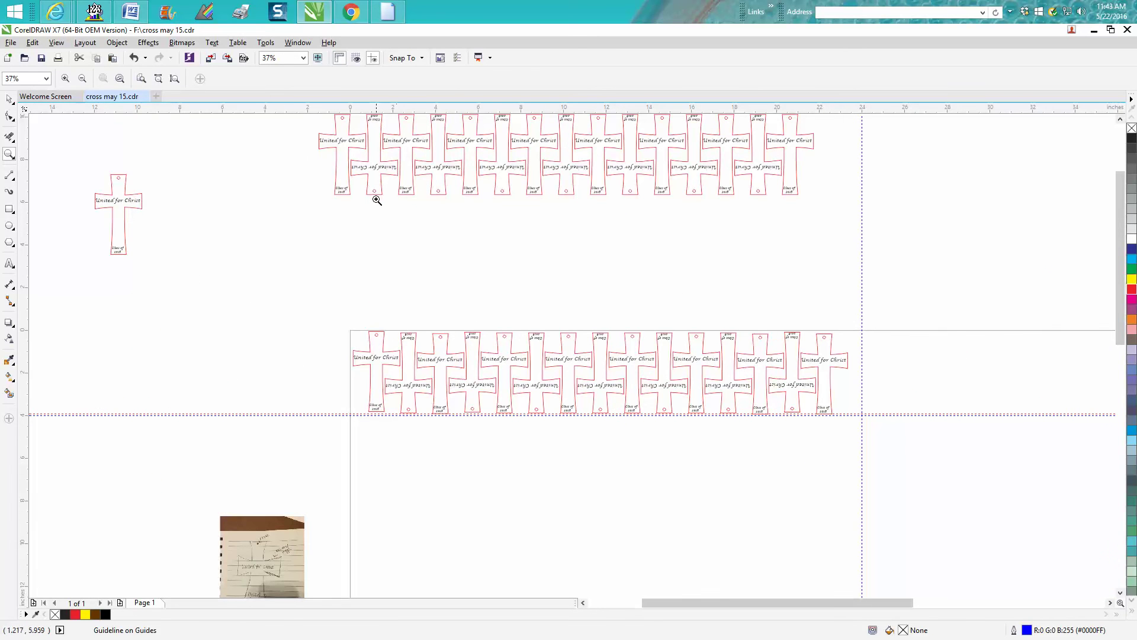